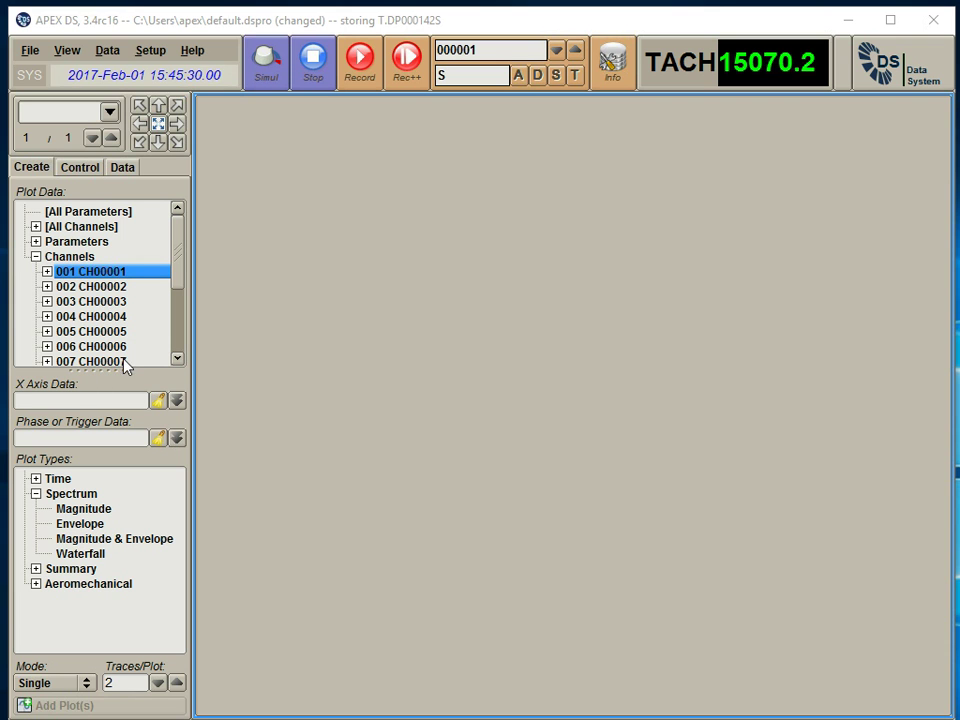
# Set the traces per plot to 1 and create a spectrum waterfall plot of channel CH00001
pyautogui.click(158, 683)
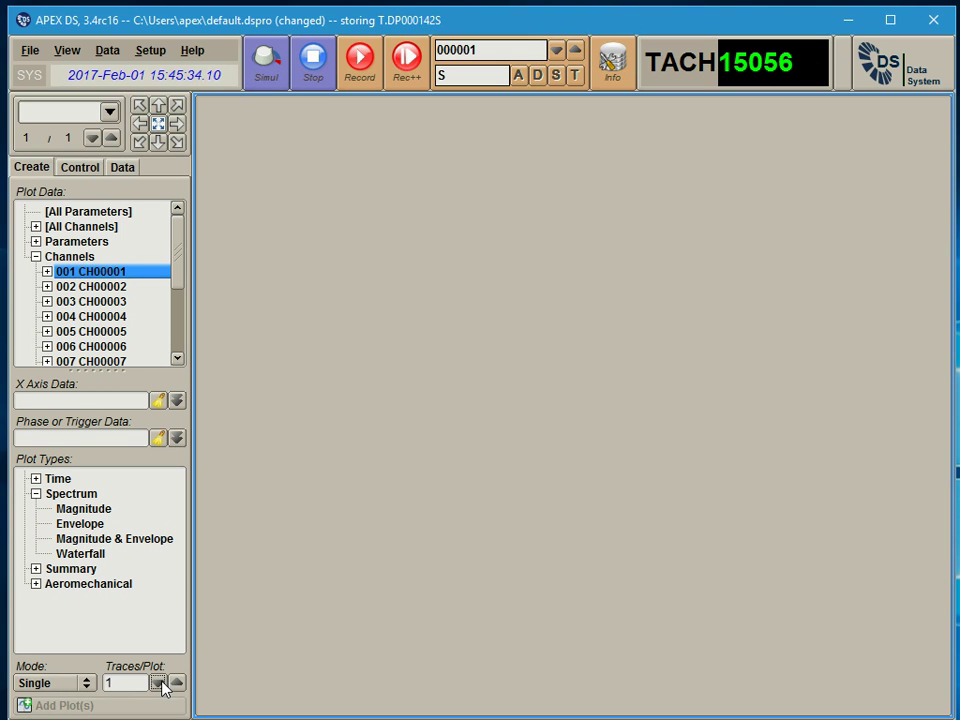
pyautogui.doubleClick(99, 556)
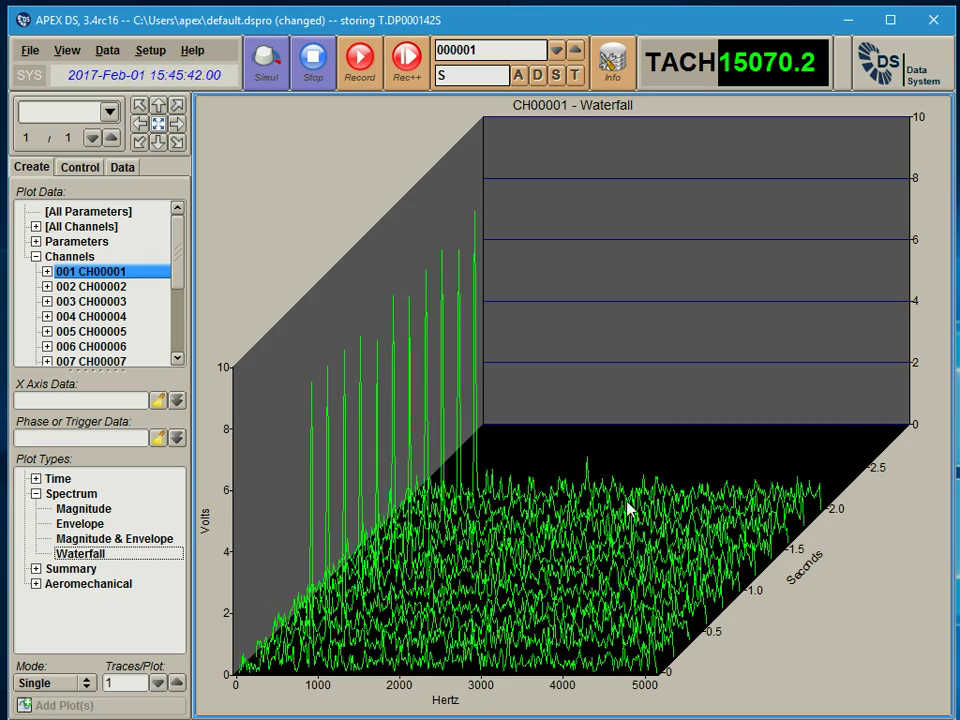
# Open the signal simulator, set CH00001's noise level to 0, and check the TACH channel's signal components
pyautogui.click(259, 68)
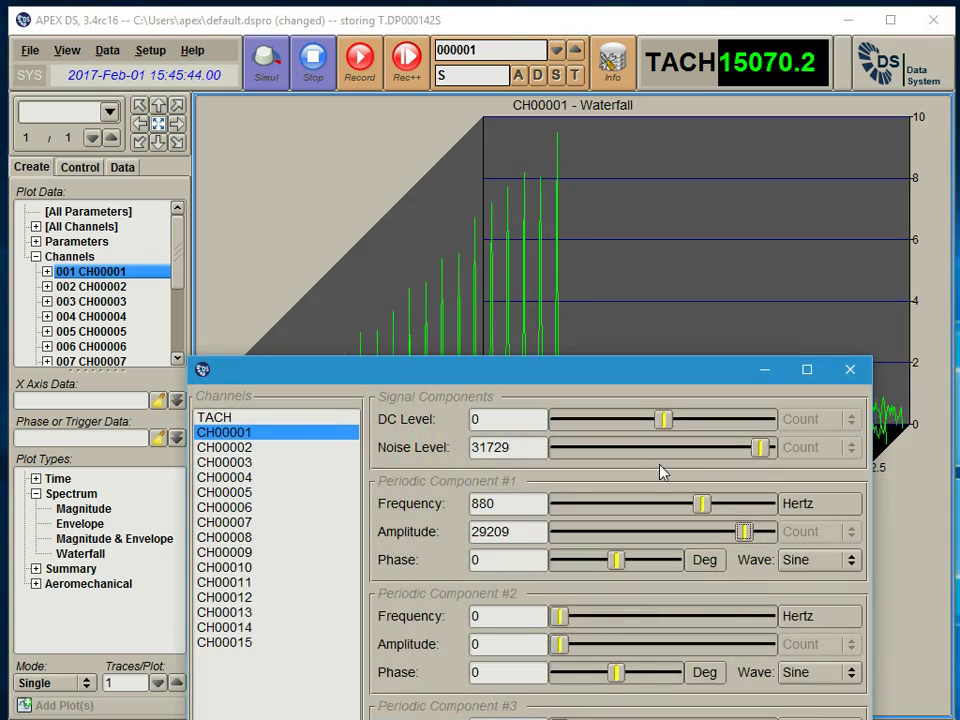
pyautogui.moveTo(757, 452); pyautogui.dragTo(508, 465)
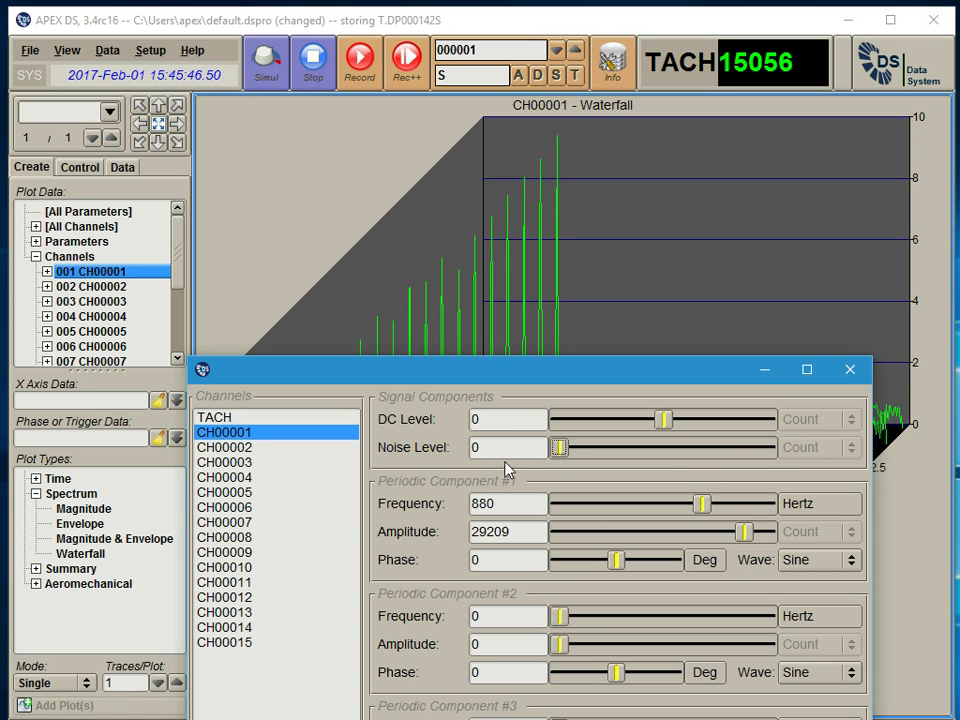
pyautogui.click(274, 419)
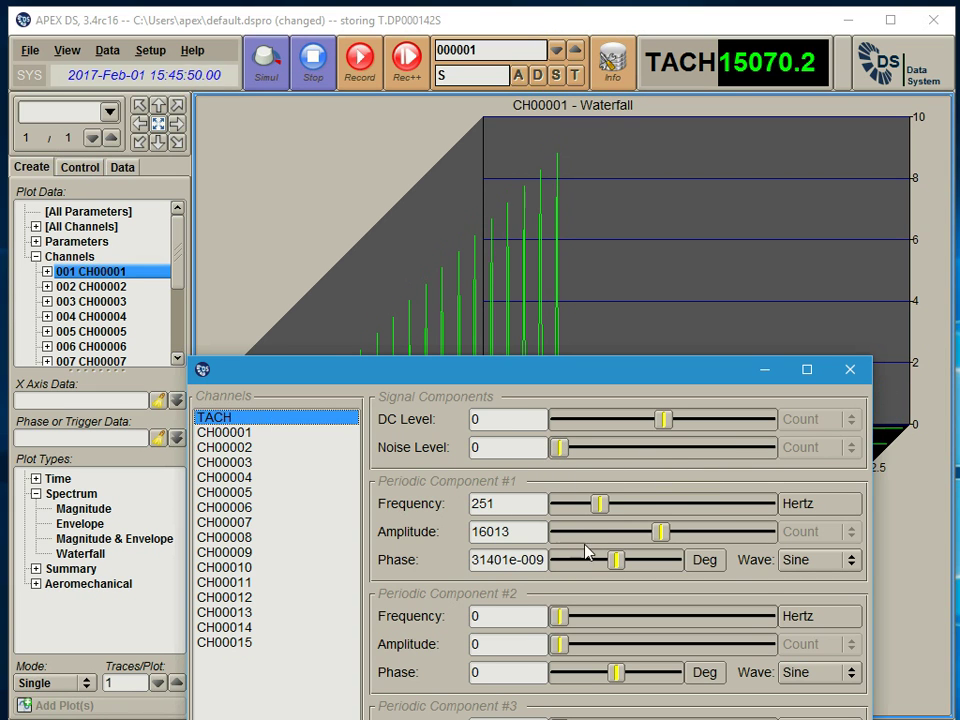
pyautogui.click(268, 434)
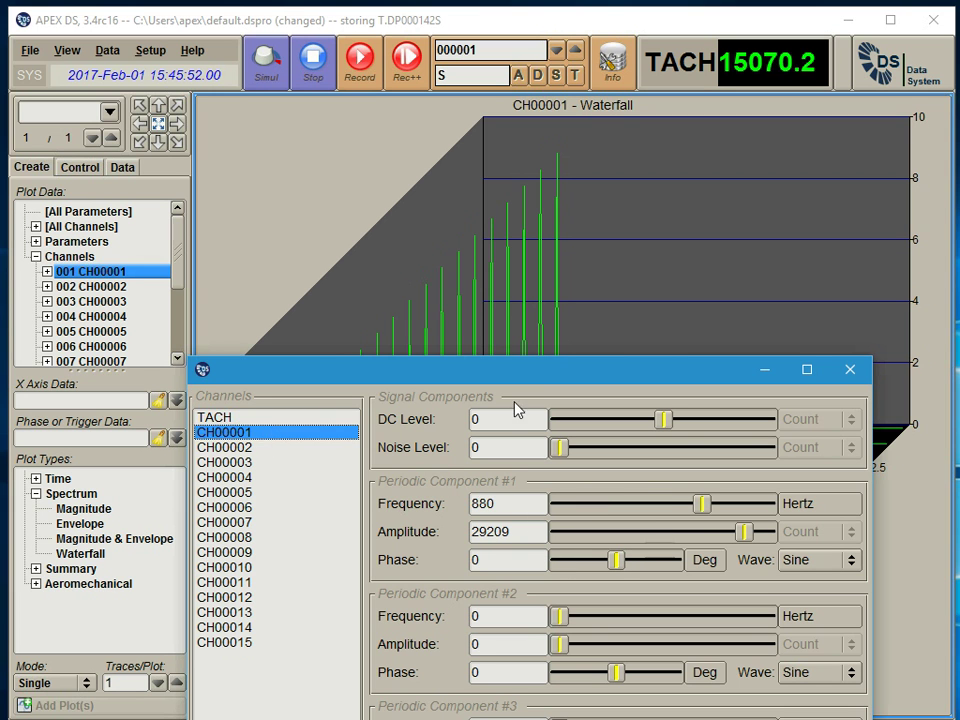
# Set the amplitude of CH00001's Periodic Component #1 to 17940 and put the simulator window away
pyautogui.moveTo(626, 383); pyautogui.dragTo(660, 492)
pyautogui.moveTo(778, 642); pyautogui.dragTo(706, 642)
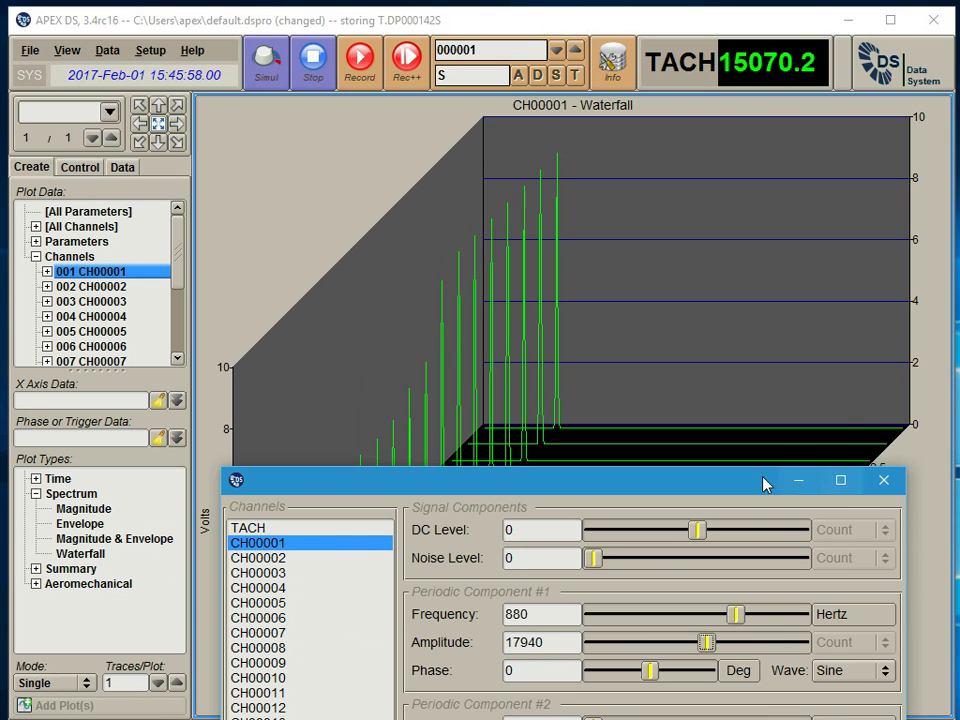
pyautogui.moveTo(735, 491); pyautogui.dragTo(718, 719)
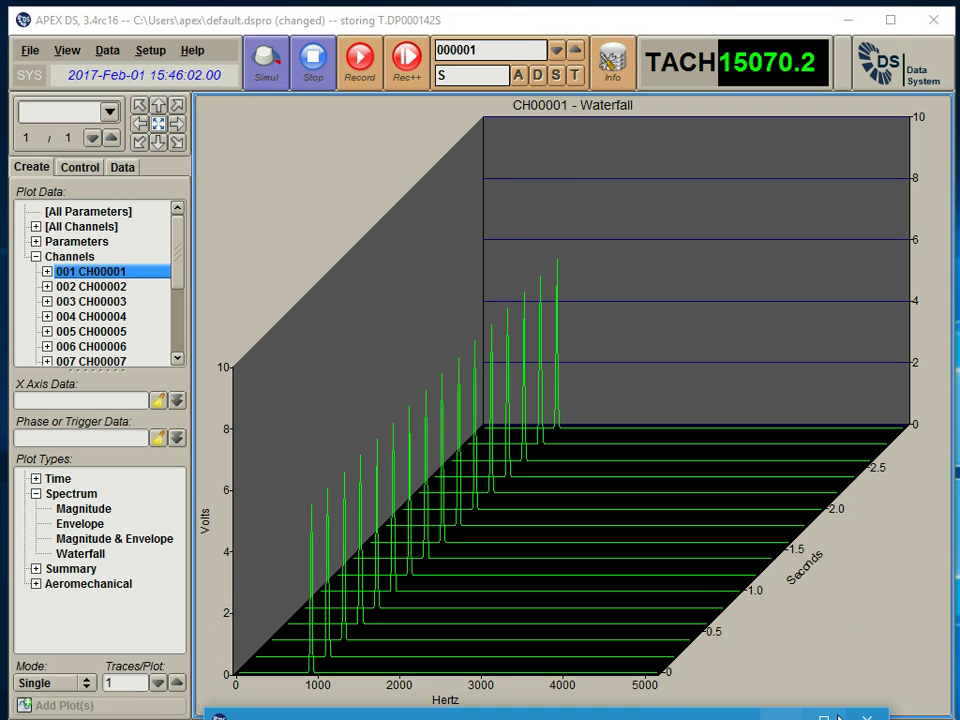
pyautogui.click(781, 717)
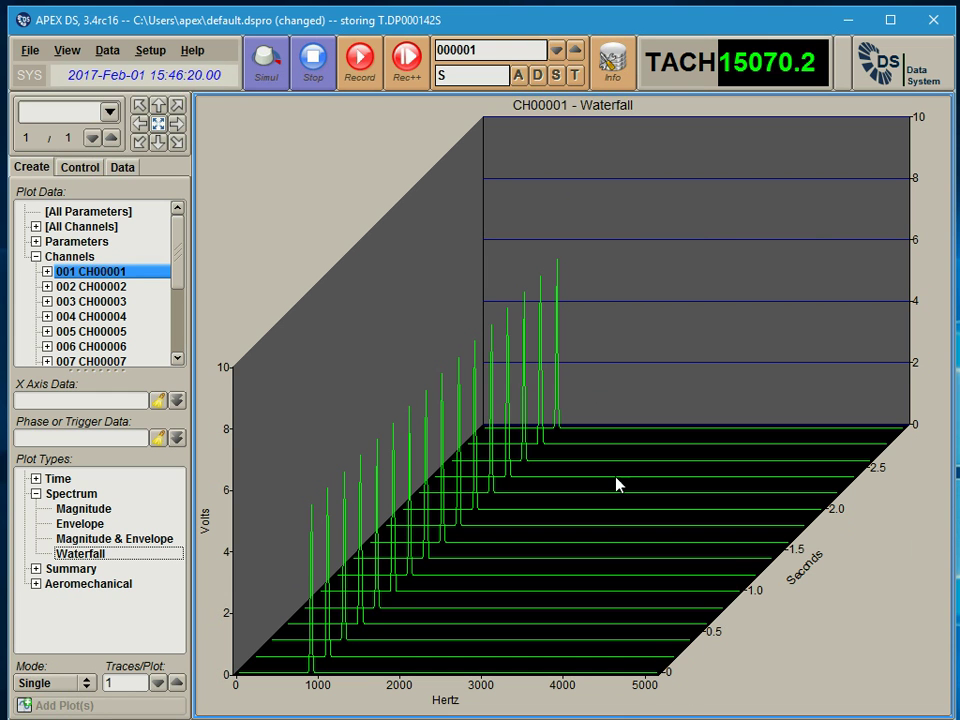
# Reopen the signal simulator and move its window clear of the waterfall plot
pyautogui.click(264, 80)
pyautogui.moveTo(590, 362); pyautogui.dragTo(645, 612)
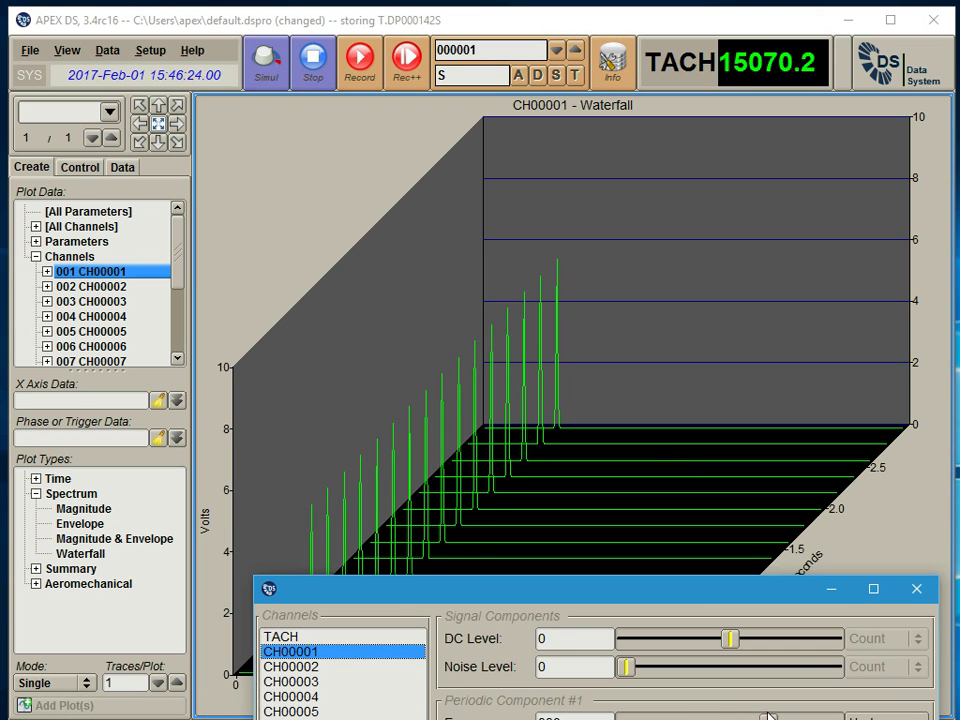
pyautogui.moveTo(707, 612); pyautogui.dragTo(630, 719)
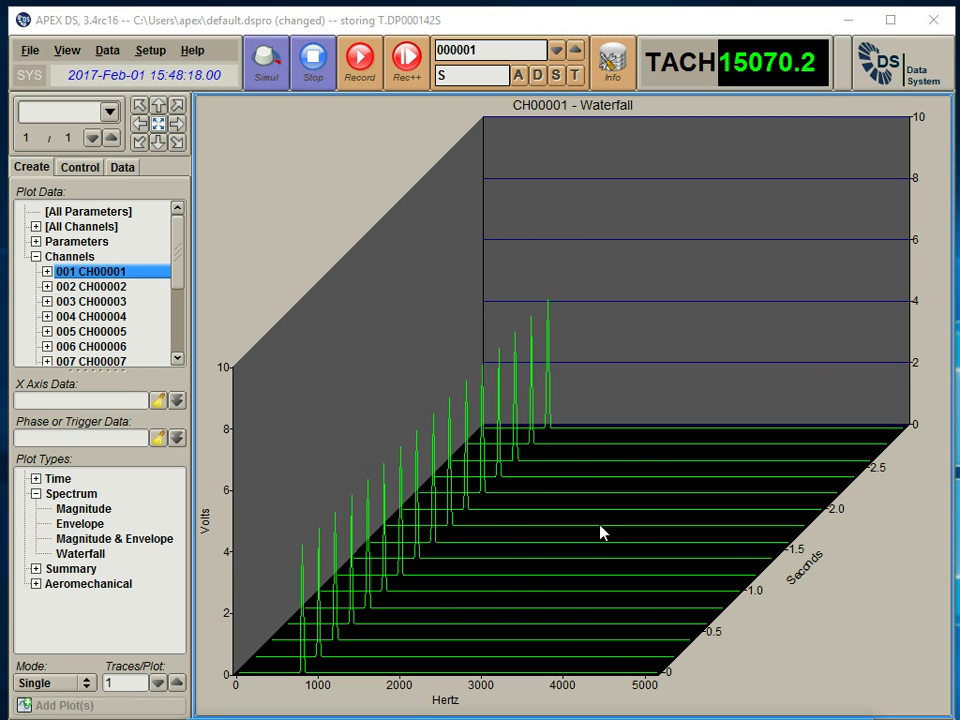
pyautogui.rightClick(555, 508)
pyautogui.click(580, 556)
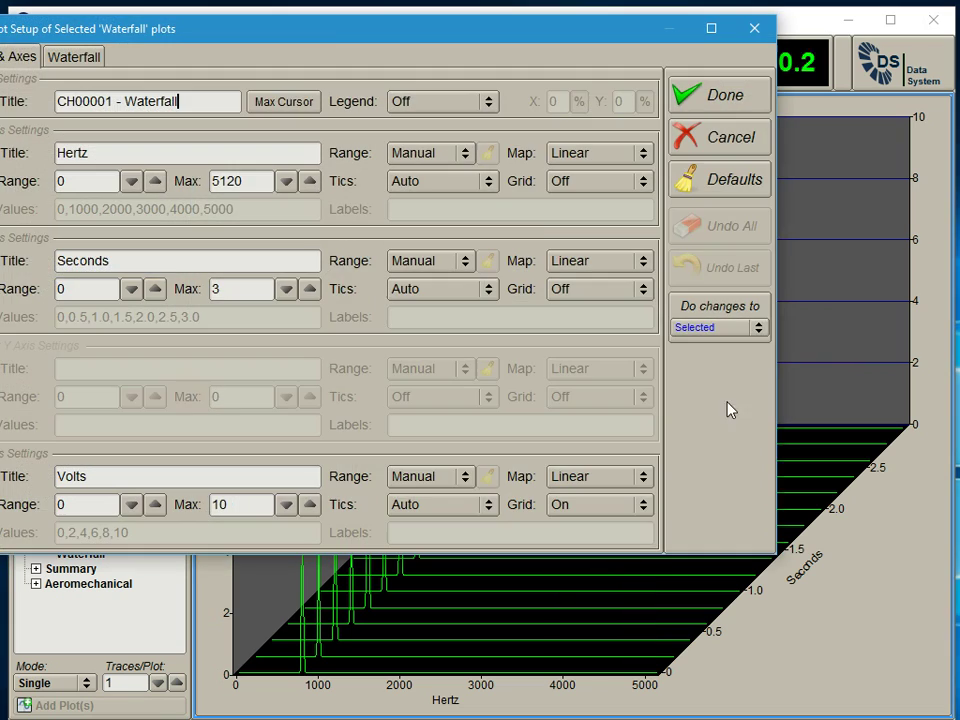
pyautogui.moveTo(330, 45); pyautogui.dragTo(608, 288)
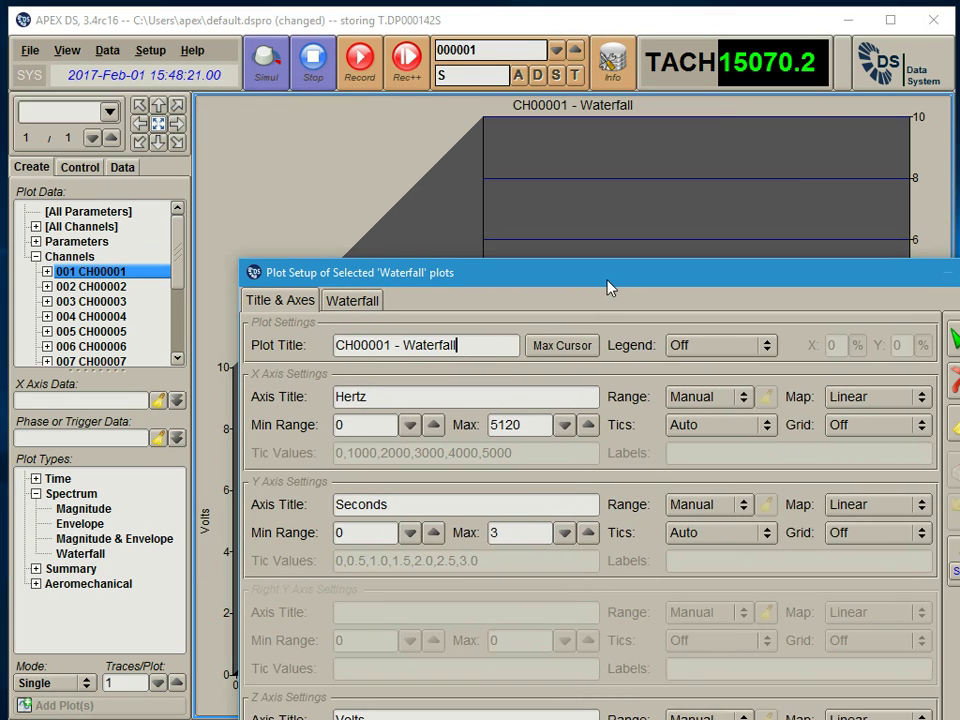
pyautogui.click(352, 301)
pyautogui.moveTo(497, 283); pyautogui.dragTo(260, 99)
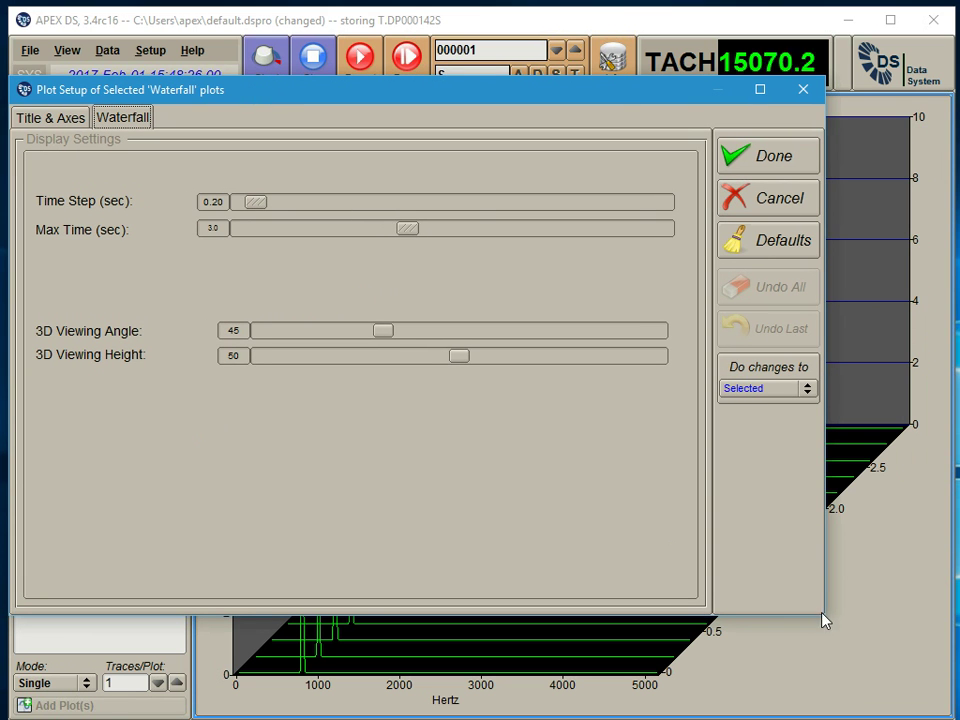
pyautogui.moveTo(617, 103); pyautogui.dragTo(725, 549)
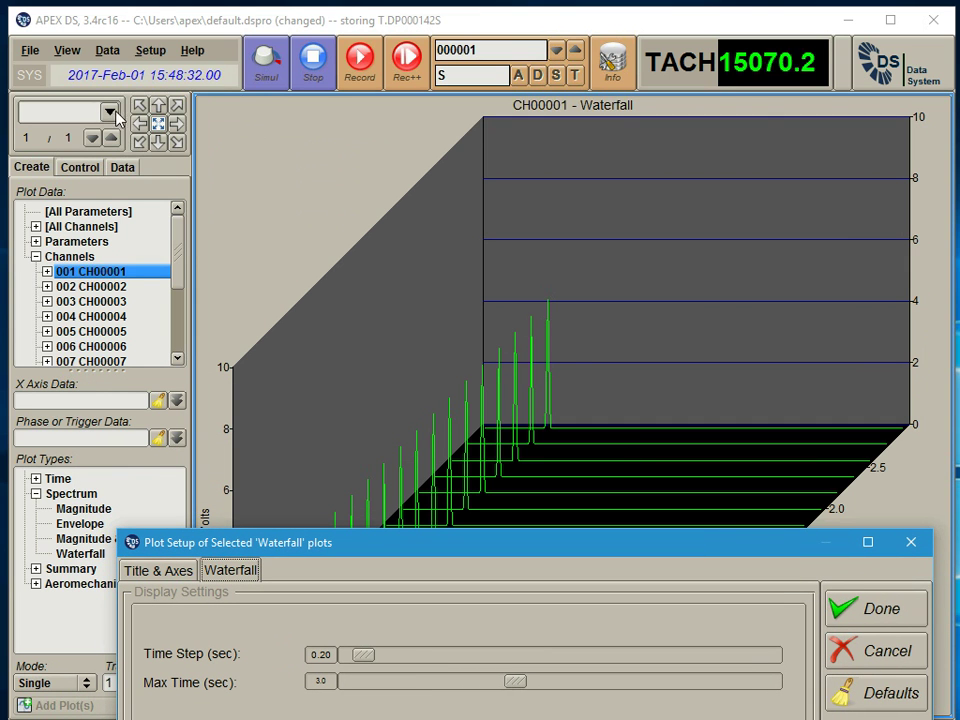
pyautogui.press('Tab')
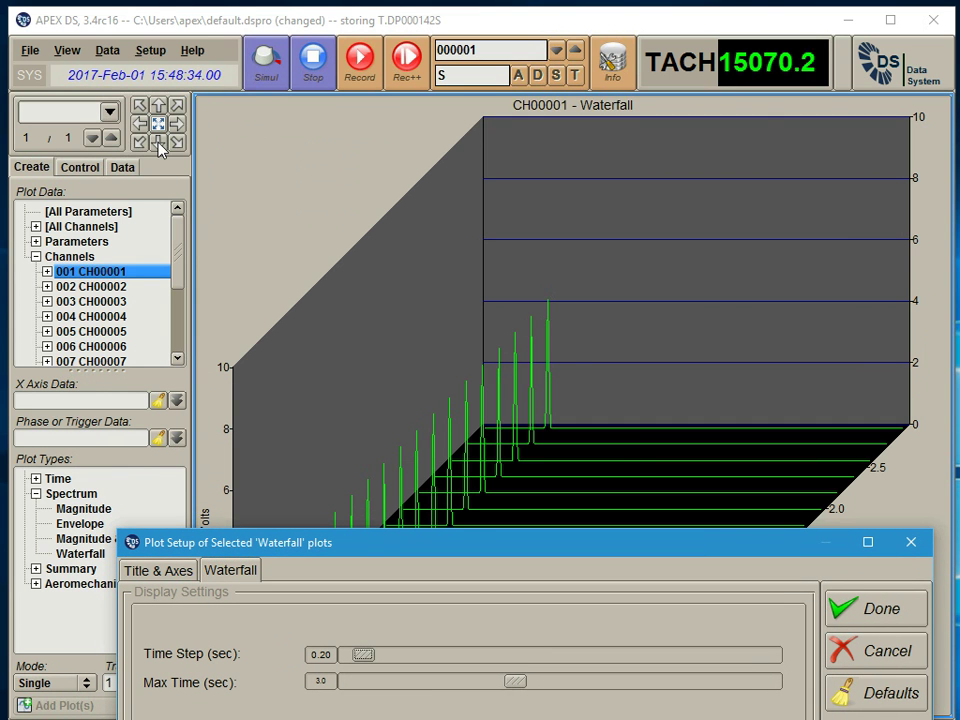
pyautogui.press('Return')
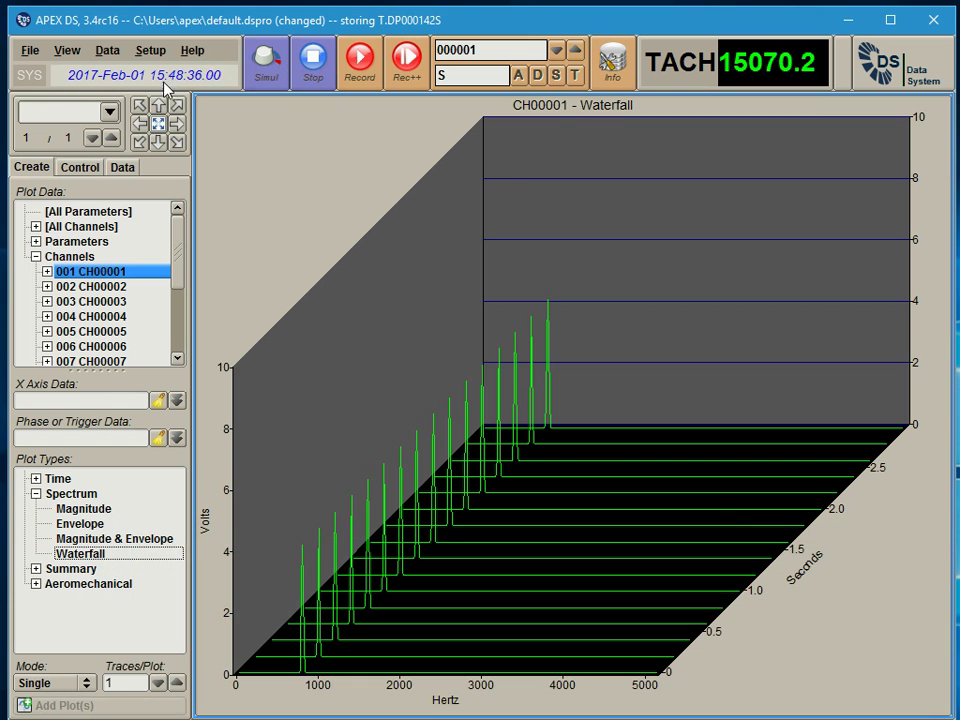
# Shrink the waterfall plot to the upper half of the plot area and close the signal simulator
pyautogui.click(161, 105)
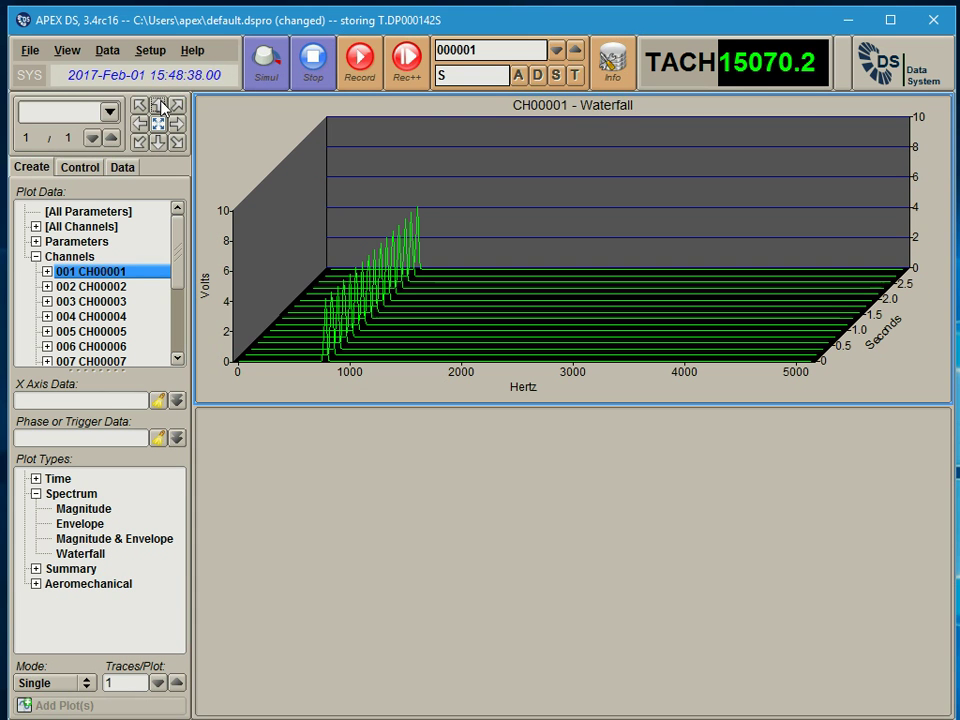
pyautogui.moveTo(439, 443)
pyautogui.mouseDown()
pyautogui.moveTo(433, 422)
pyautogui.moveTo(439, 438)
pyautogui.mouseUp()
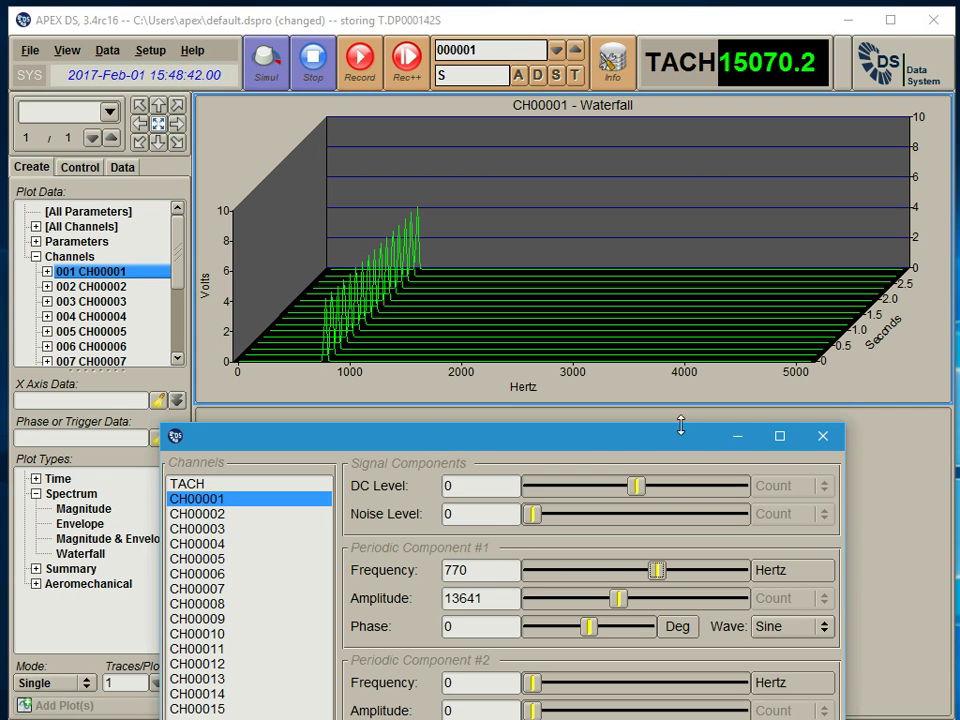
pyautogui.click(833, 440)
# In the waterfall plot's display settings, try time steps of 1.04 and 0.10 seconds and settle on 0.41 seconds
pyautogui.rightClick(448, 252)
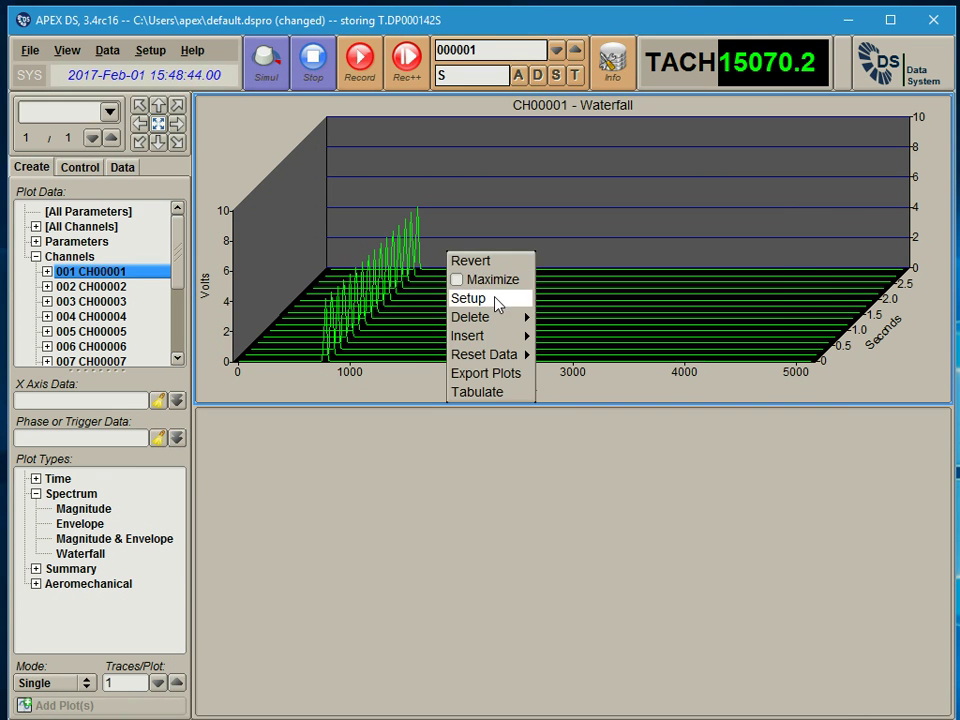
pyautogui.click(496, 299)
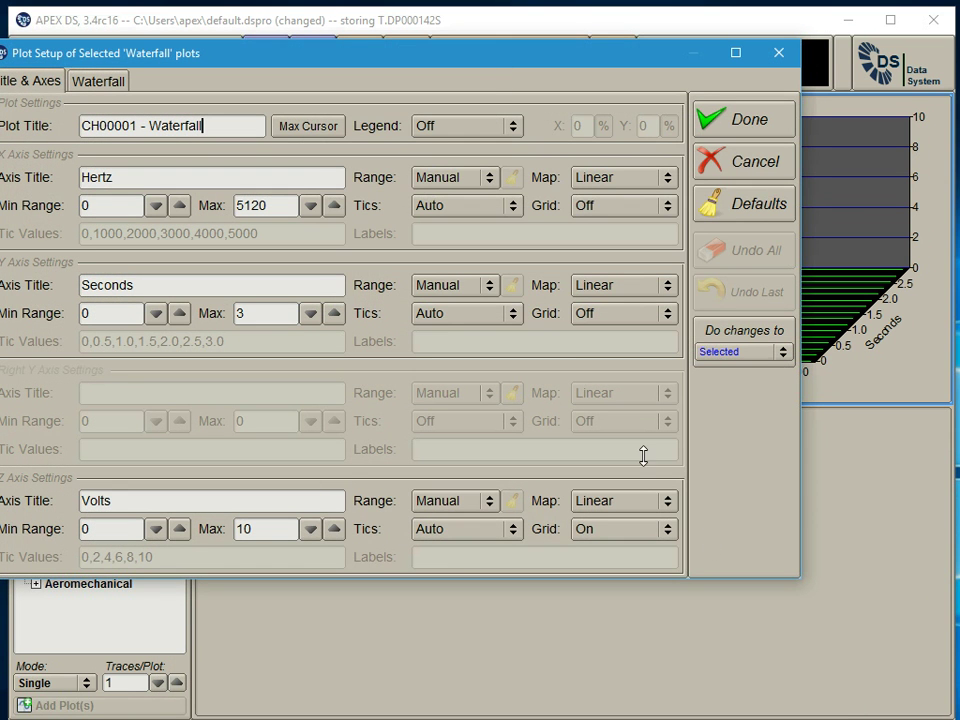
pyautogui.moveTo(520, 62); pyautogui.dragTo(622, 437)
pyautogui.click(200, 458)
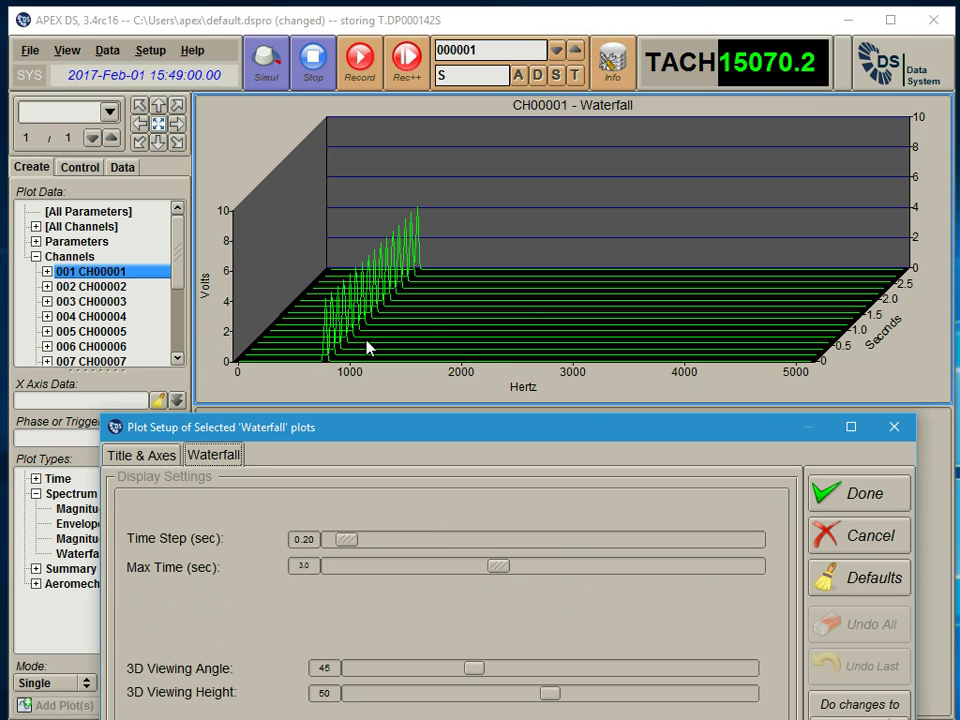
pyautogui.moveTo(348, 540); pyautogui.dragTo(463, 548)
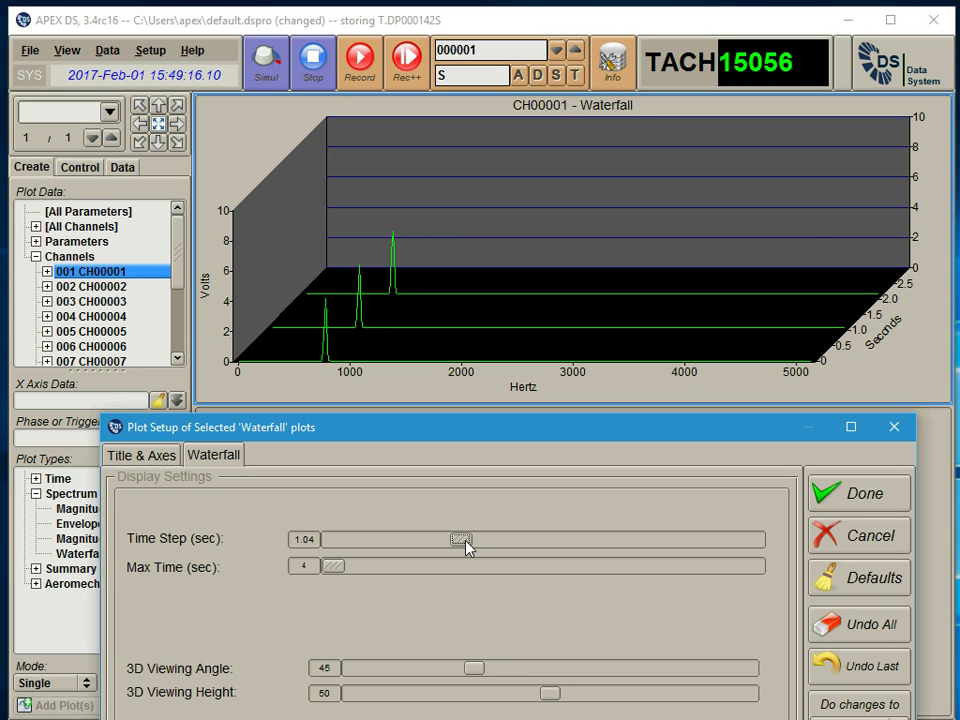
pyautogui.moveTo(461, 545); pyautogui.dragTo(334, 556)
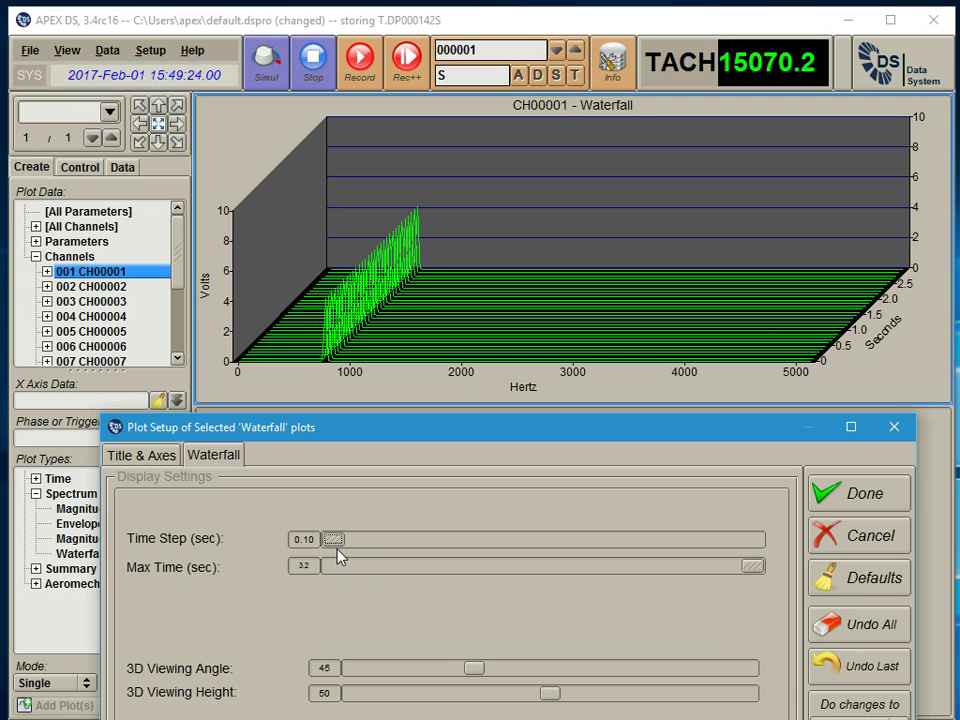
pyautogui.moveTo(333, 549); pyautogui.dragTo(378, 552)
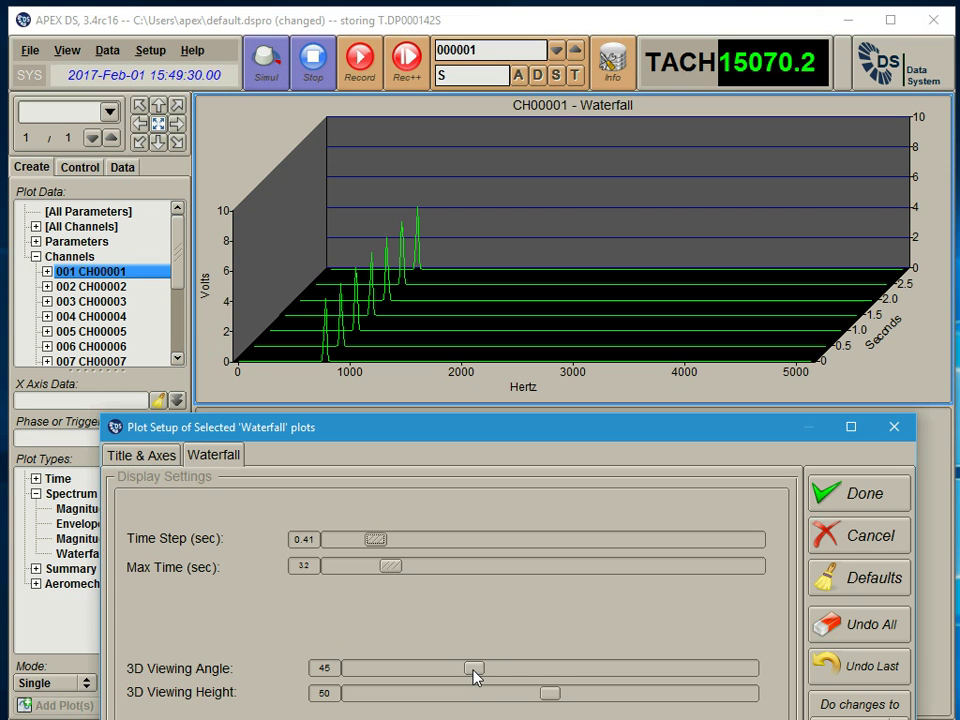
# Set the waterfall plot's 3D viewing angle to 37 and its 3D viewing height to 49
pyautogui.moveTo(475, 677); pyautogui.dragTo(427, 678)
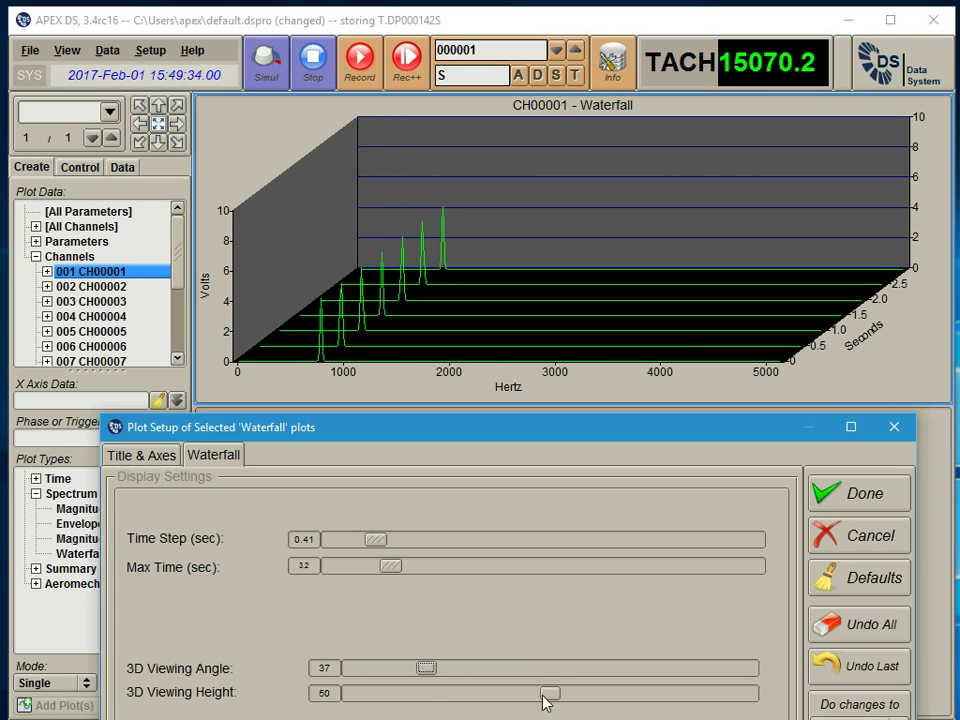
pyautogui.moveTo(553, 700)
pyautogui.mouseDown()
pyautogui.moveTo(463, 702)
pyautogui.moveTo(587, 699)
pyautogui.moveTo(538, 698)
pyautogui.mouseUp()
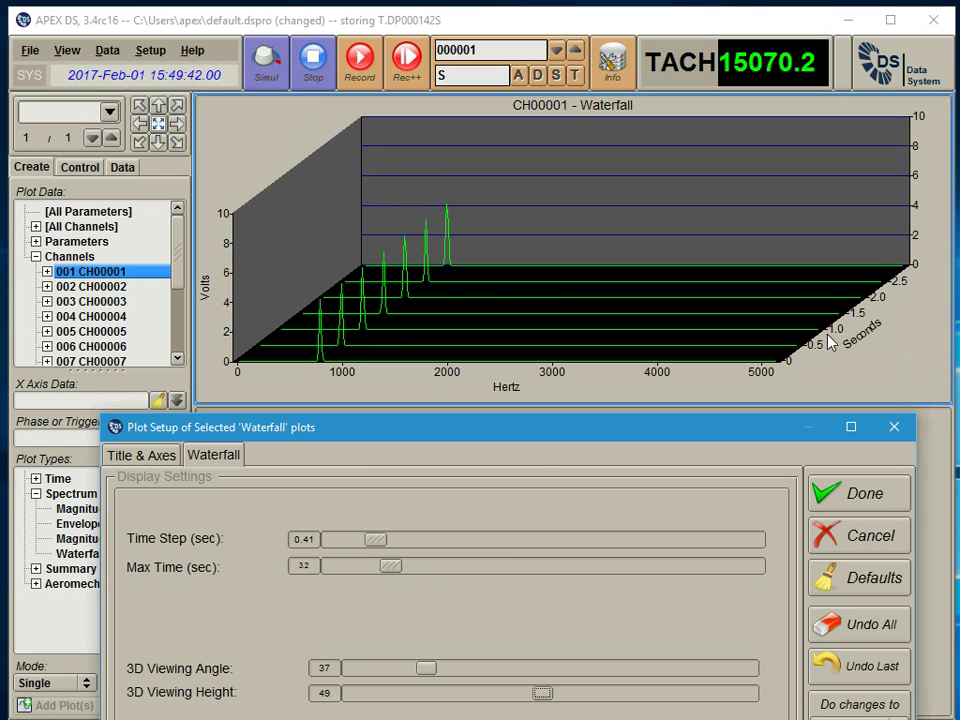
# Set the waterfall's max time to 10.4 seconds and its Y axis maximum range to 10 seconds
pyautogui.moveTo(394, 576); pyautogui.dragTo(656, 574)
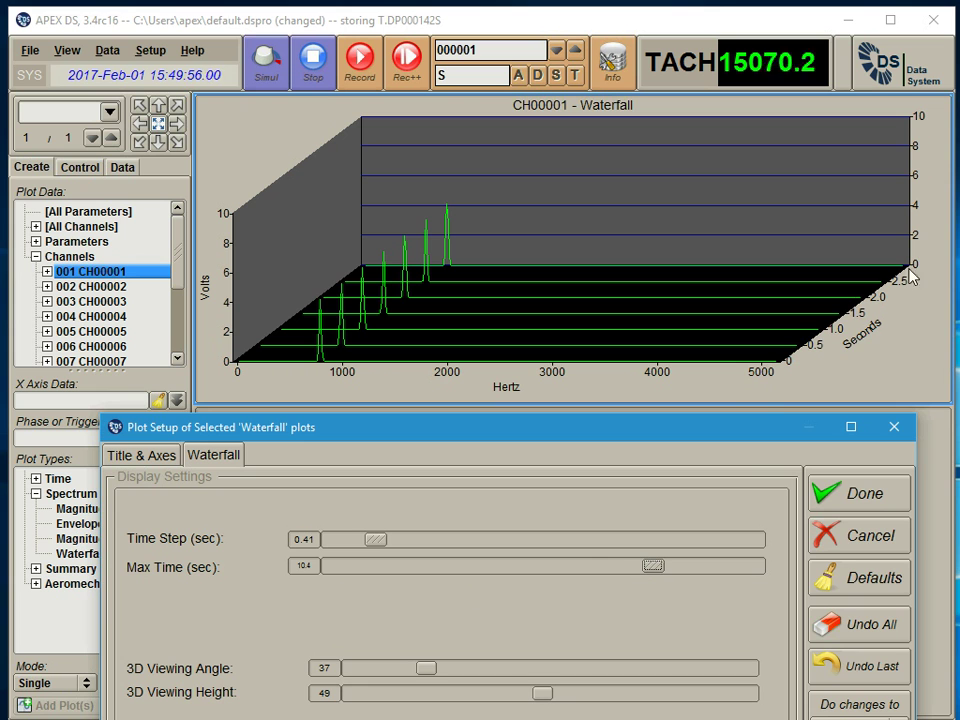
pyautogui.click(141, 456)
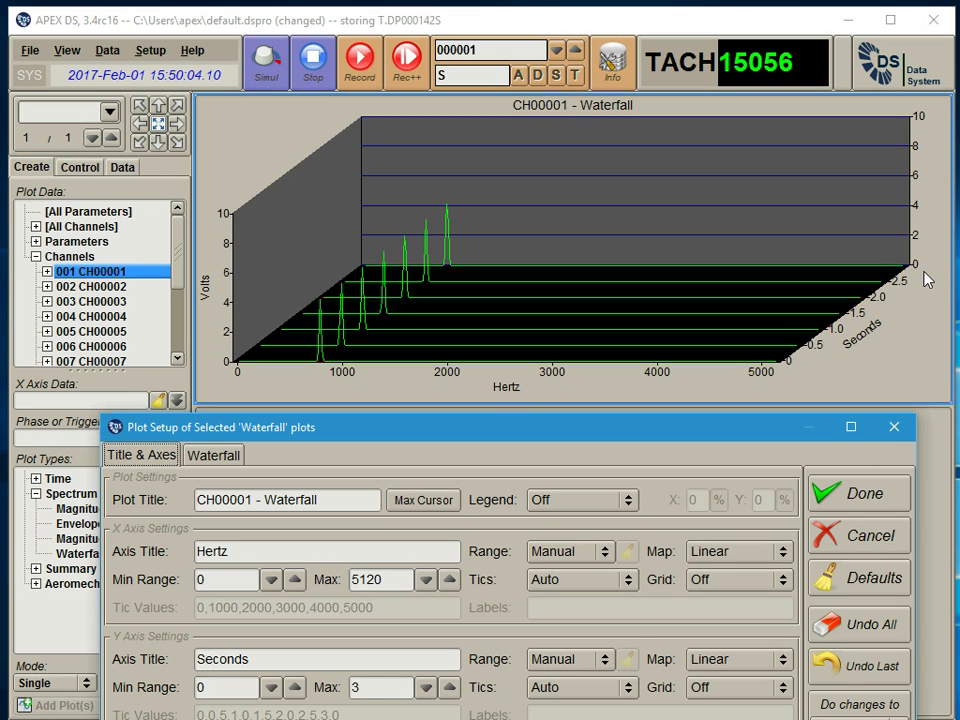
pyautogui.click(449, 687)
pyautogui.click(449, 687)
pyautogui.click(449, 687)
pyautogui.click(449, 687)
pyautogui.click(449, 687)
pyautogui.click(449, 687)
pyautogui.click(449, 687)
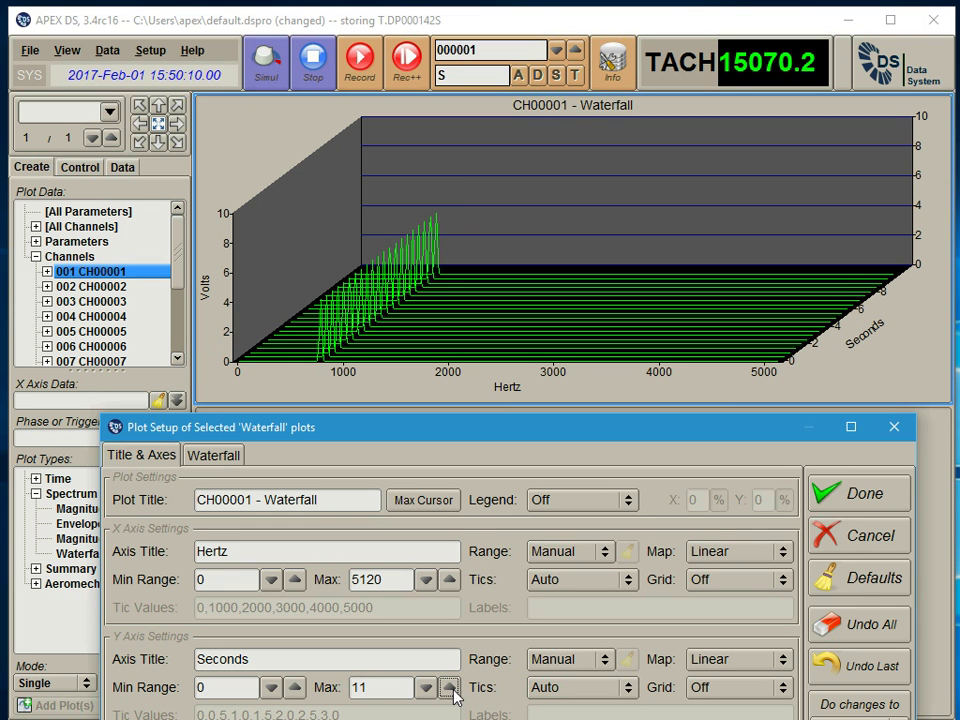
pyautogui.click(424, 689)
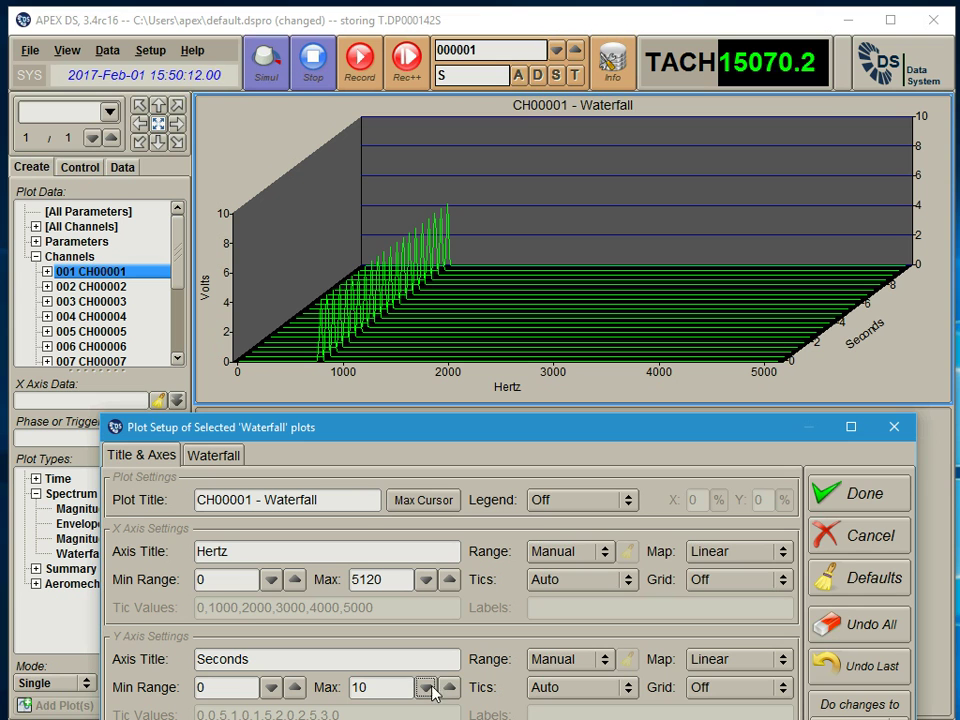
# Set the maximum range of the waterfall plot's X axis to 4000 Hertz
pyautogui.click(449, 580)
pyautogui.click(449, 580)
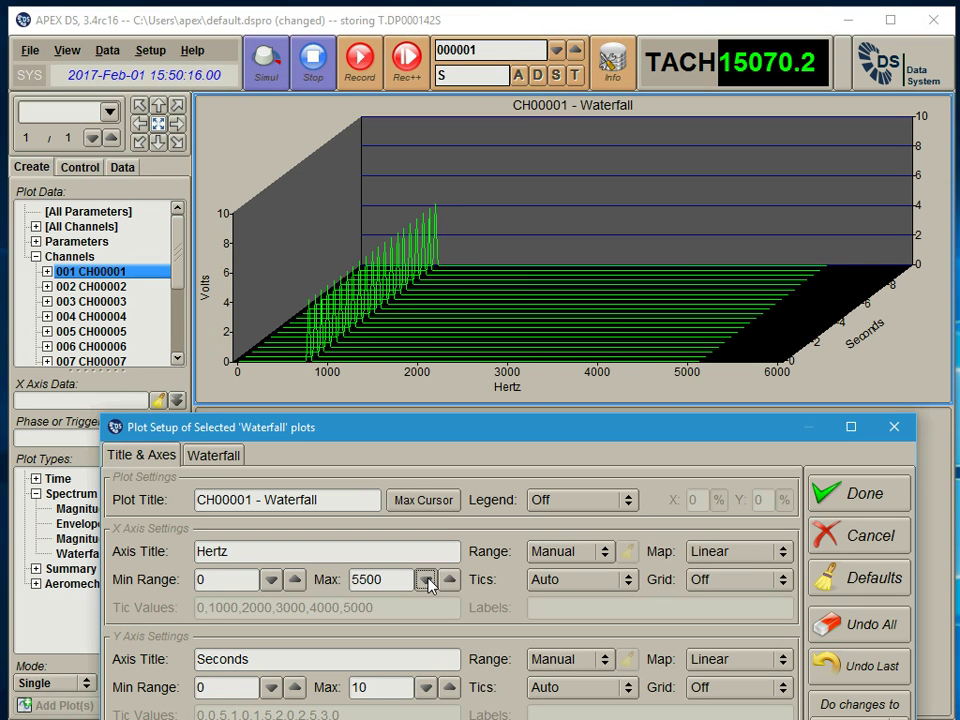
pyautogui.click(426, 580)
pyautogui.click(426, 580)
pyautogui.click(426, 580)
pyautogui.click(426, 580)
pyautogui.click(426, 580)
pyautogui.click(450, 580)
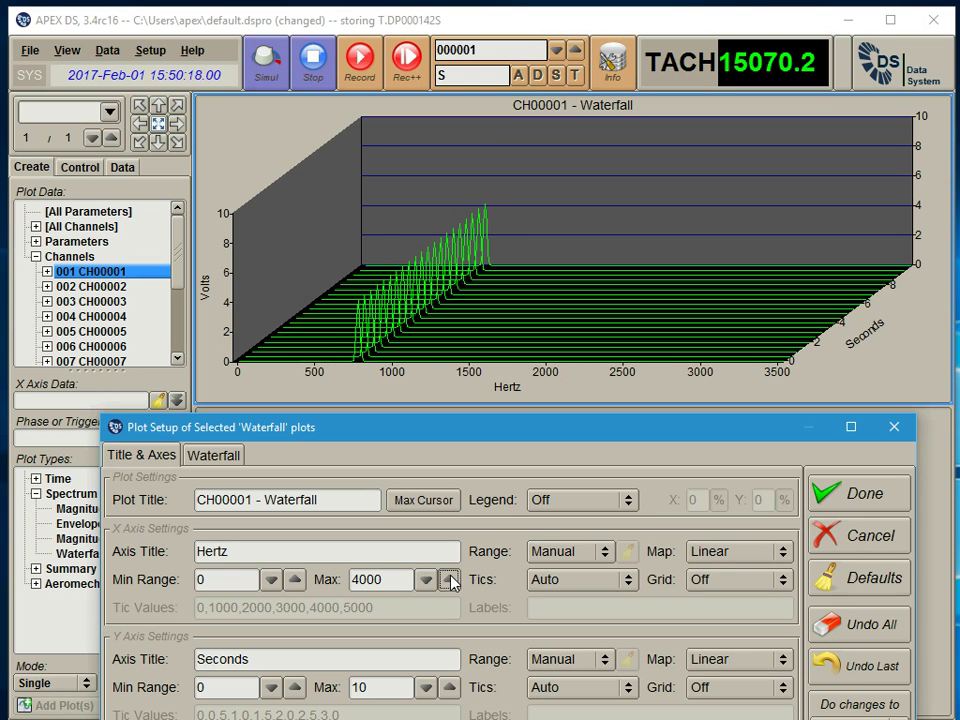
pyautogui.click(450, 580)
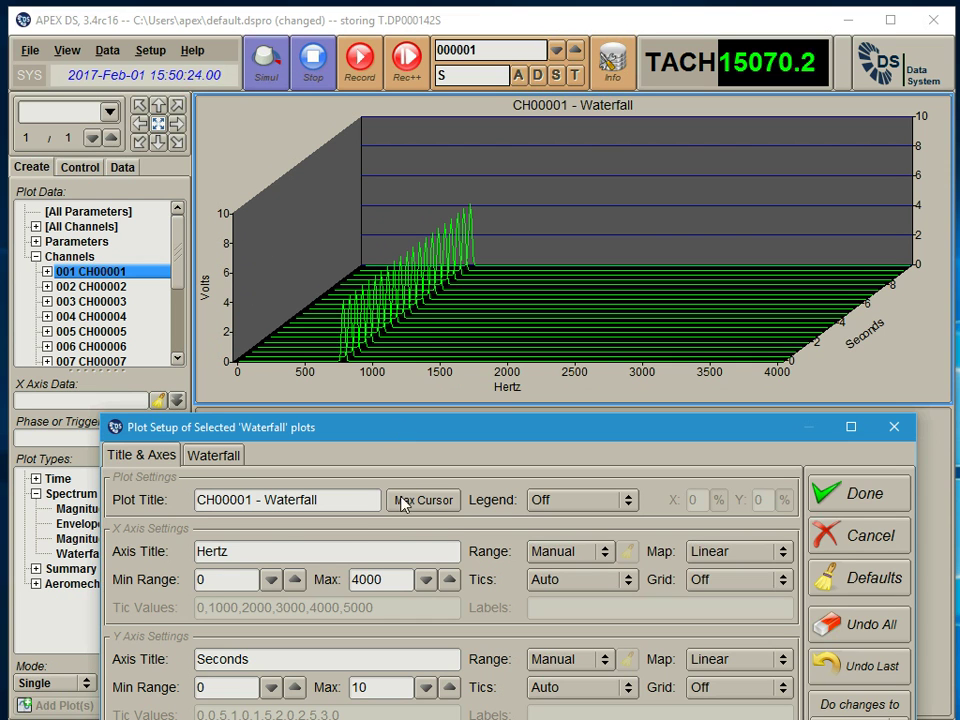
# Set the waterfall plot's max time to 10.0 seconds and accept the plot setup
pyautogui.click(227, 454)
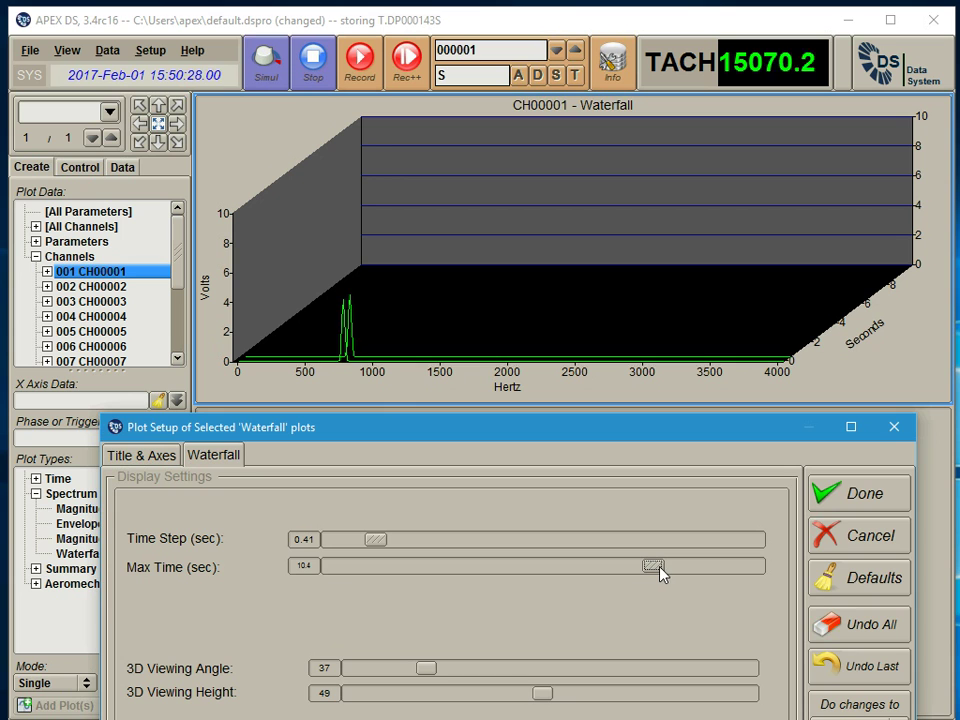
pyautogui.moveTo(664, 568); pyautogui.dragTo(651, 569)
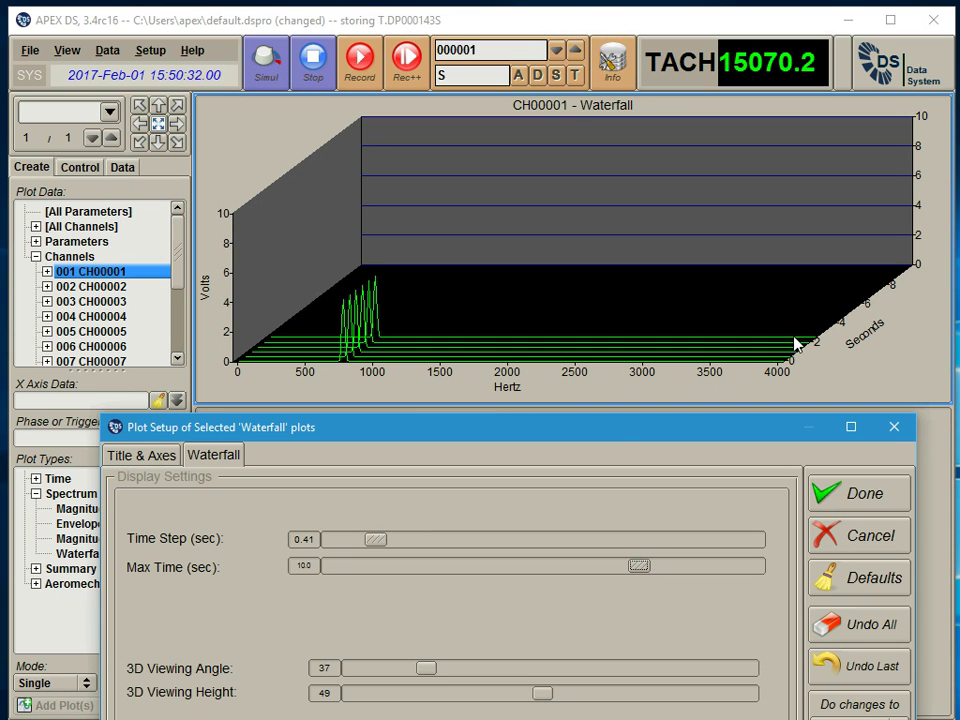
pyautogui.click(165, 456)
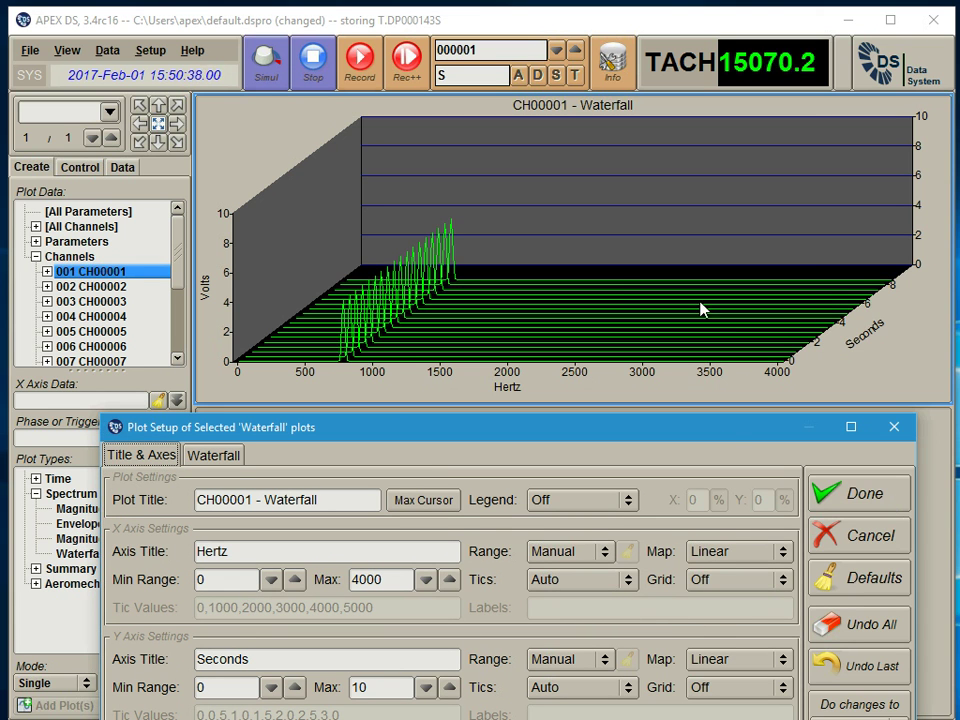
pyautogui.click(872, 496)
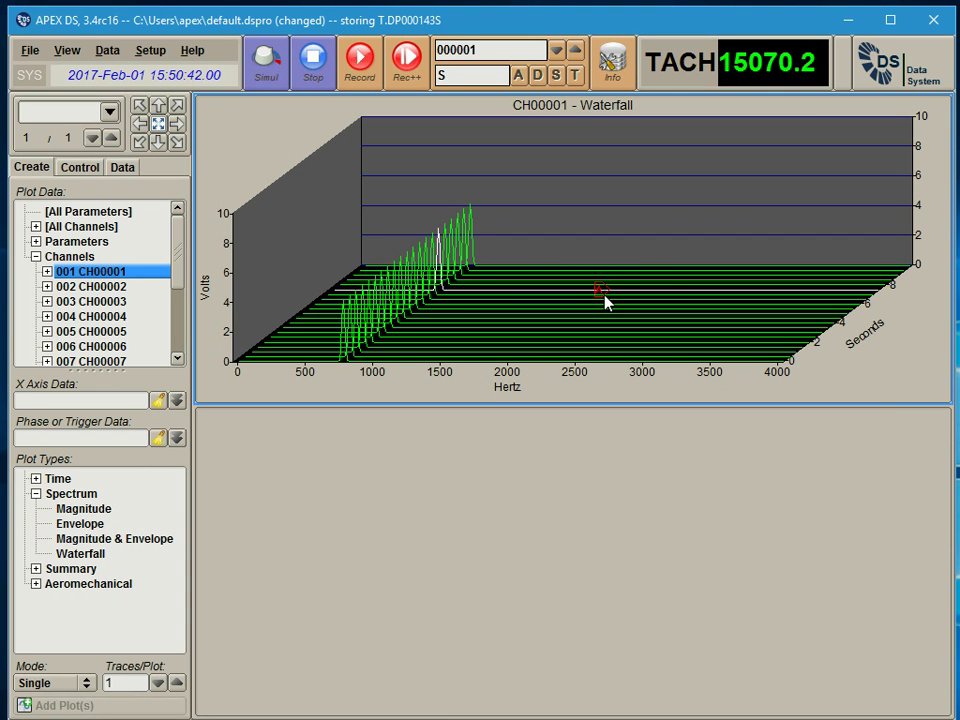
# Read the cursor's X, Y and Z data values at several points along different waterfall traces, including near a peak
pyautogui.click(122, 168)
pyautogui.click(555, 315)
pyautogui.click(484, 328)
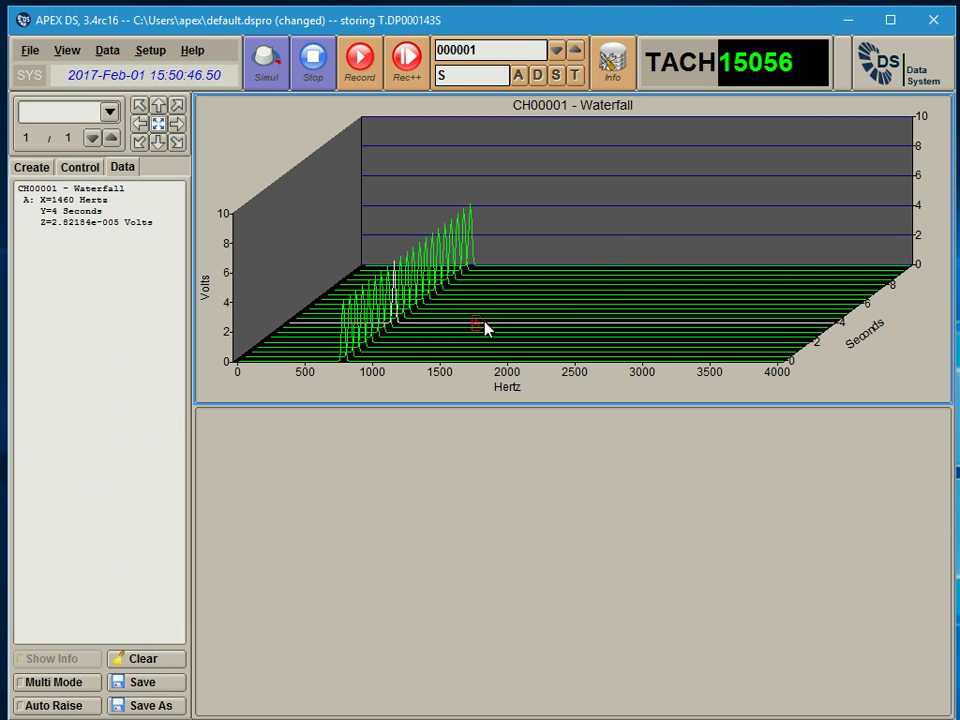
pyautogui.click(408, 325)
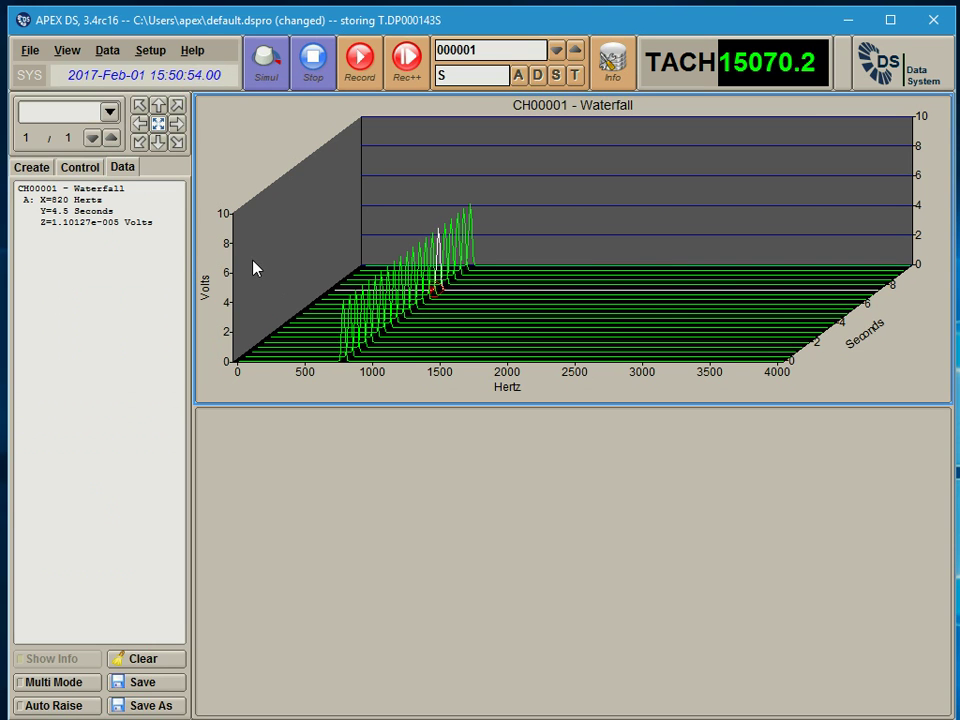
# Return to the plot creation options and enlarge the waterfall plot to fill the whole plot area
pyautogui.click(31, 167)
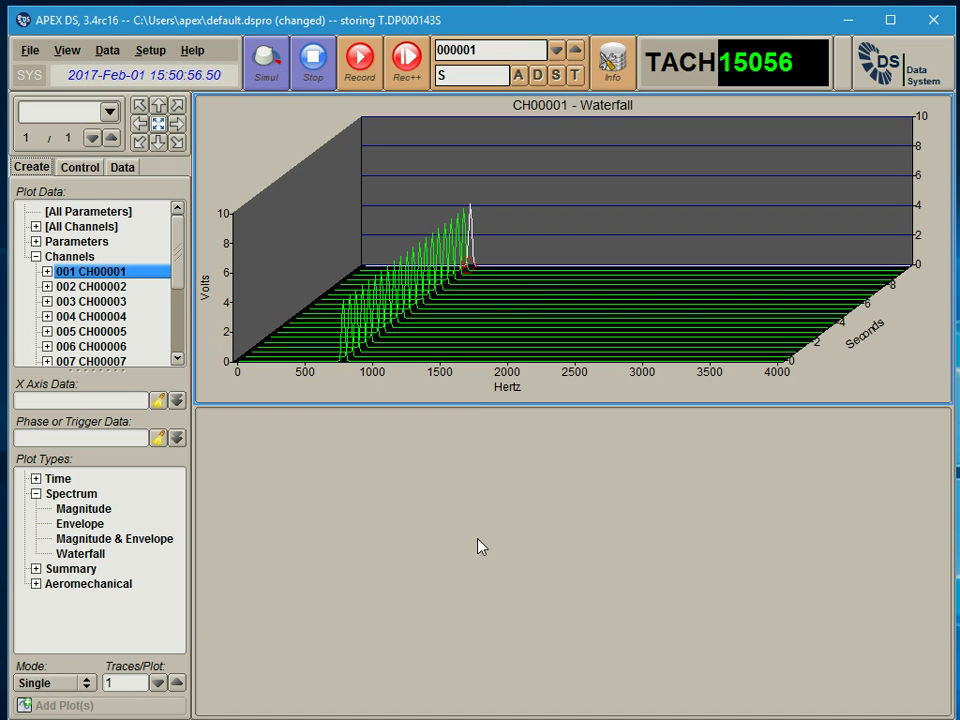
pyautogui.click(158, 122)
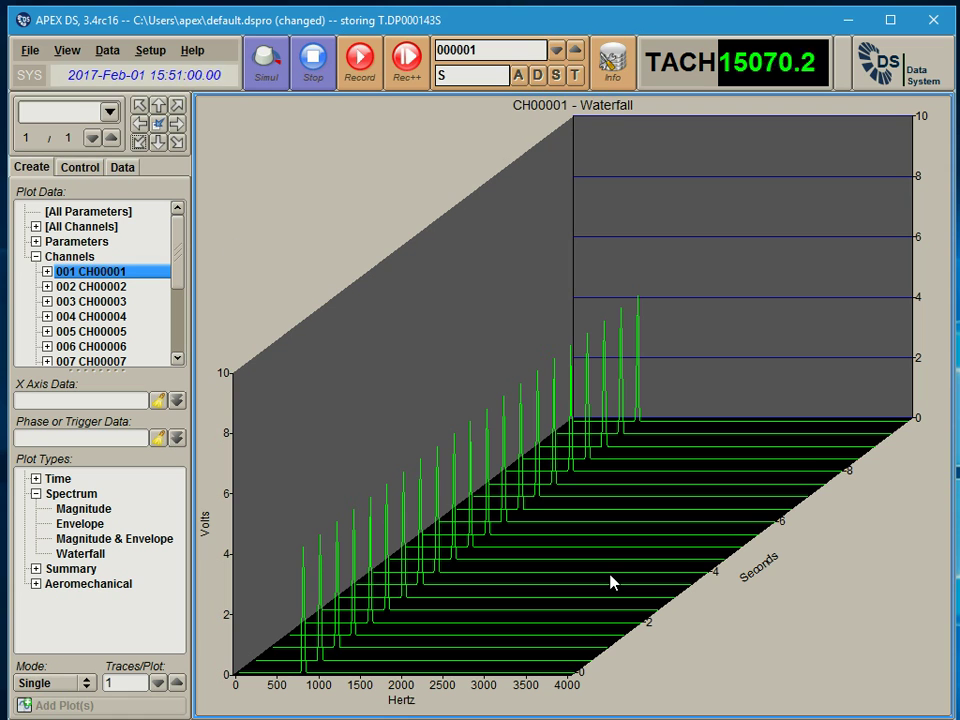